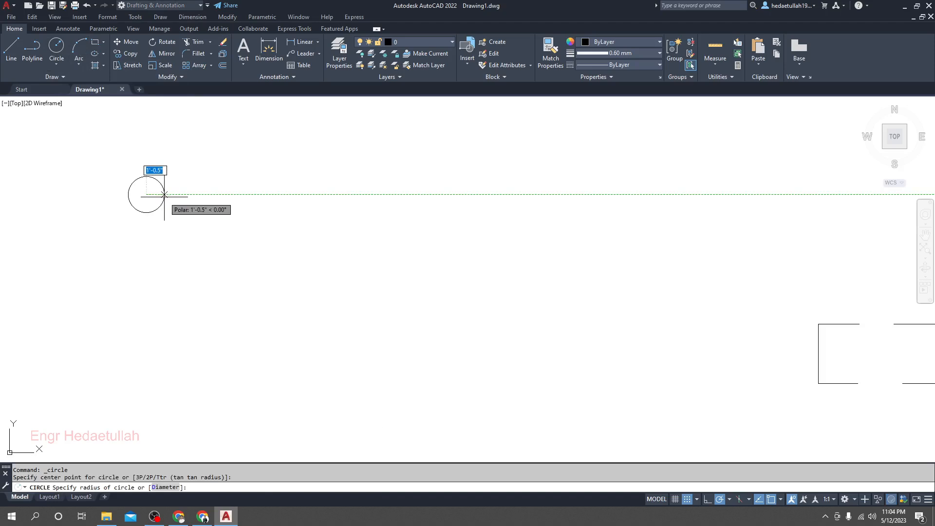
Complete the circle with a radius of 12 inches
text(1)
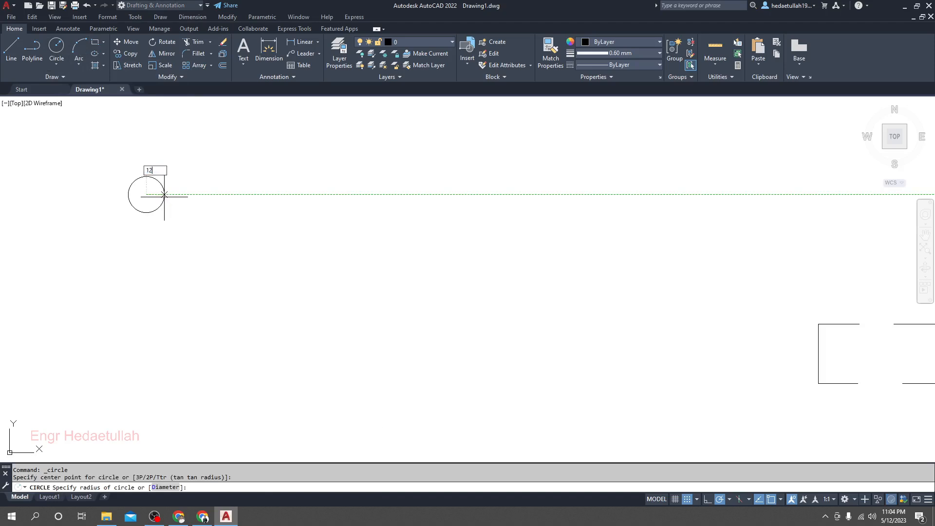
text(2)
key(Return)
scroll(140, 229, up, 4)
middle_drag(156, 145, 171, 271)
scroll(172, 271, down, 2)
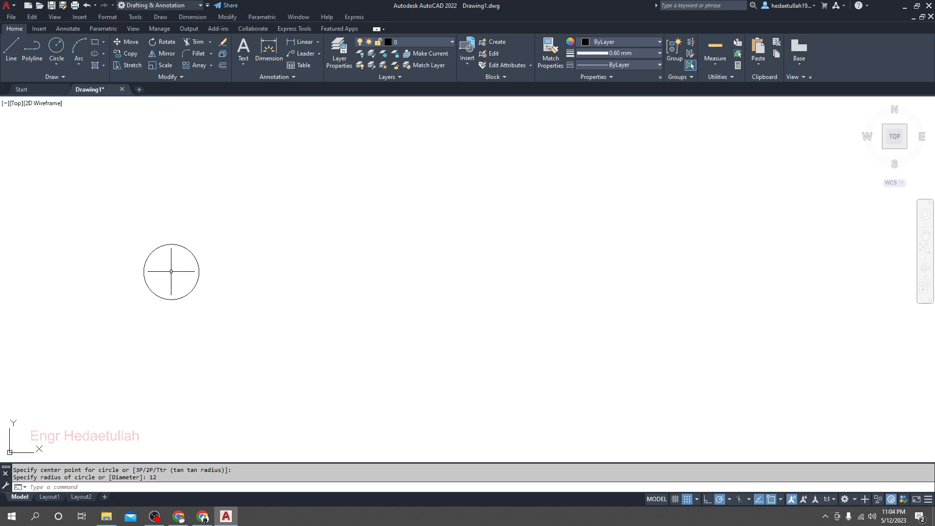
scroll(171, 272, down, 4)
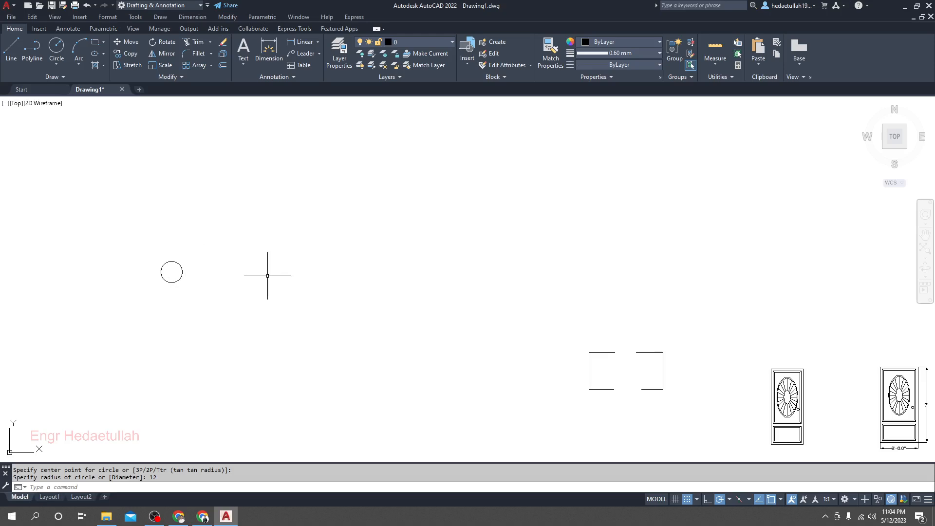
key(Escape)
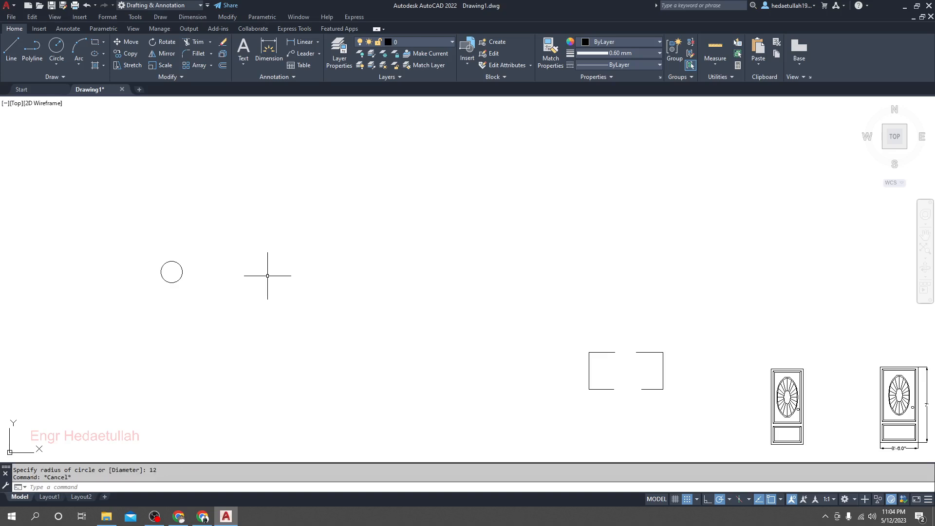
Create a rectangular array from the circle
click(210, 65)
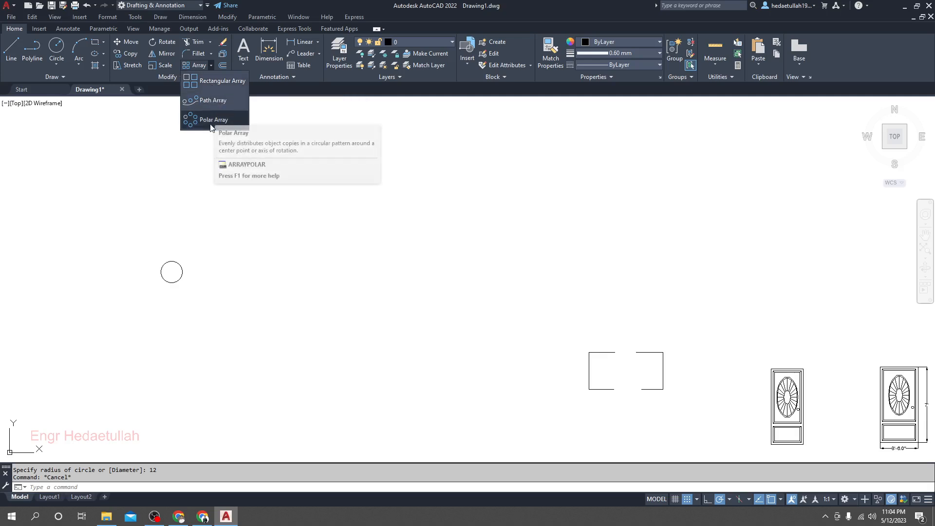
click(215, 82)
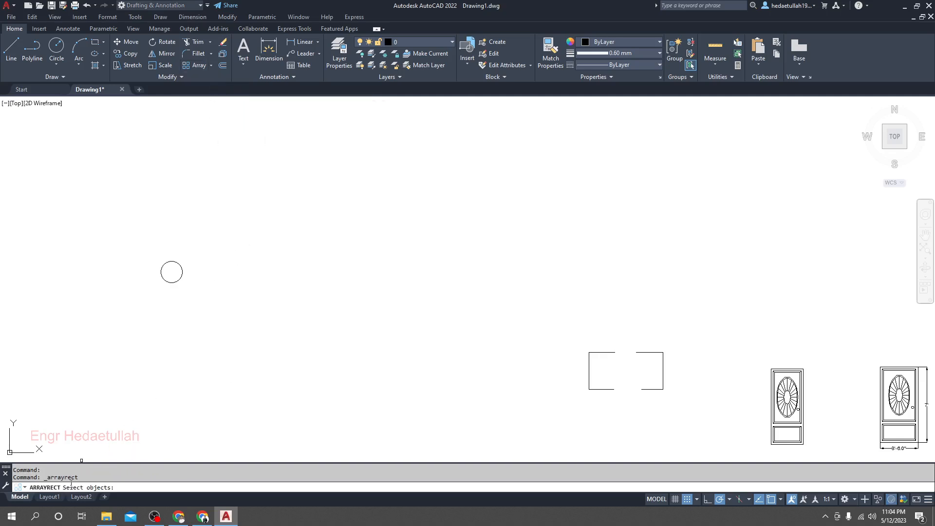
click(183, 269)
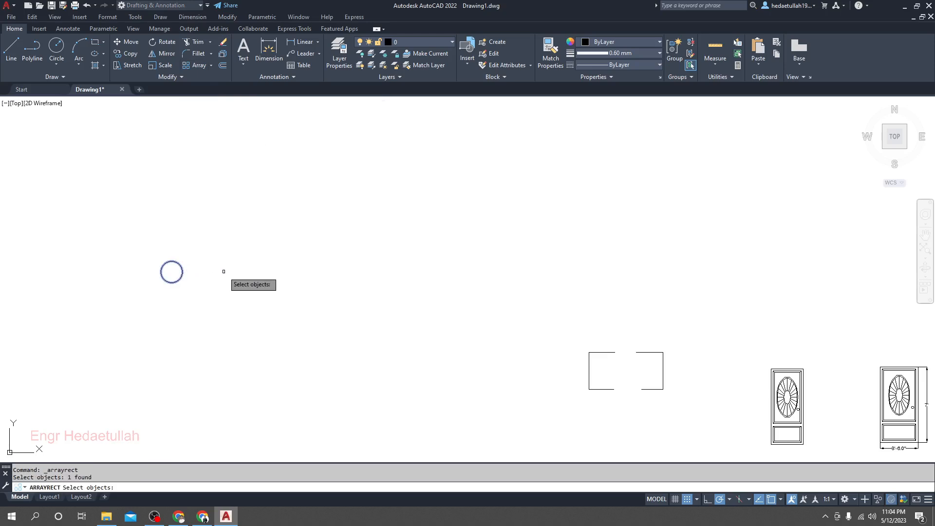
key(Return)
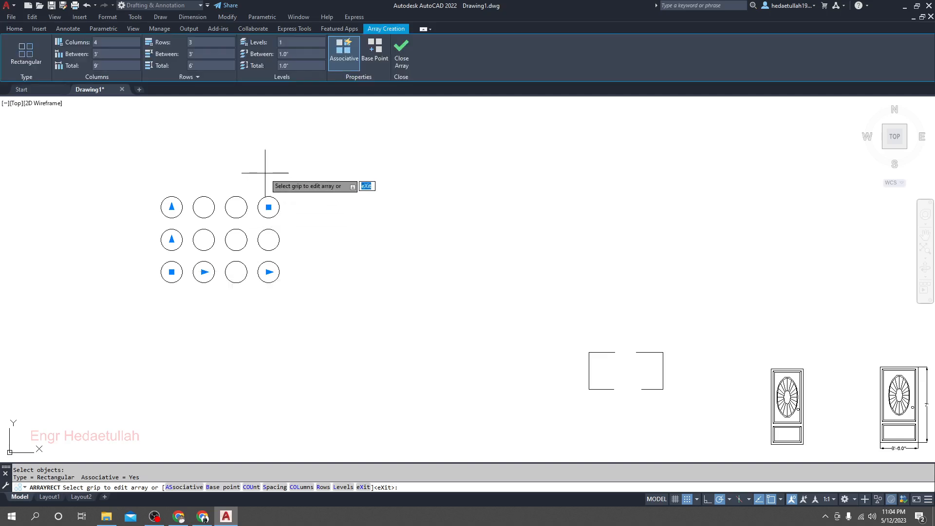
scroll(200, 226, up, 2)
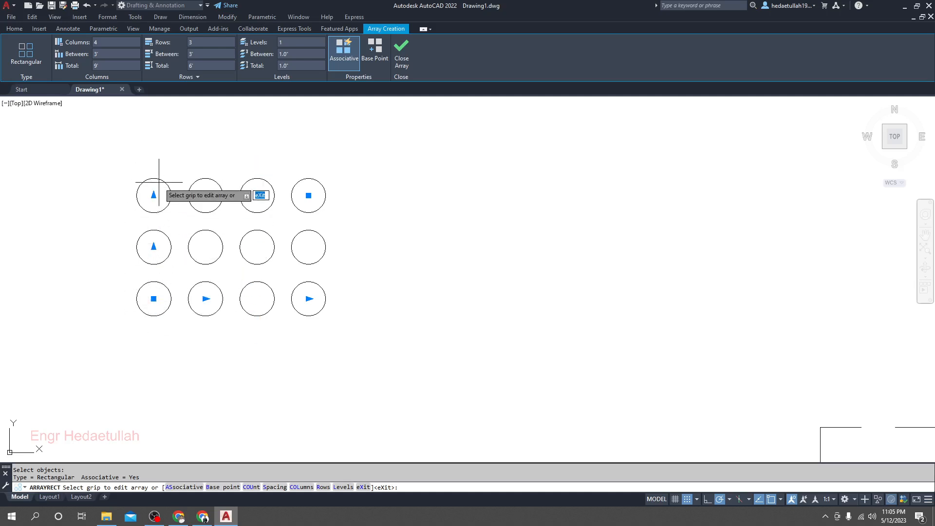
middle_drag(142, 129, 148, 130)
click(115, 43)
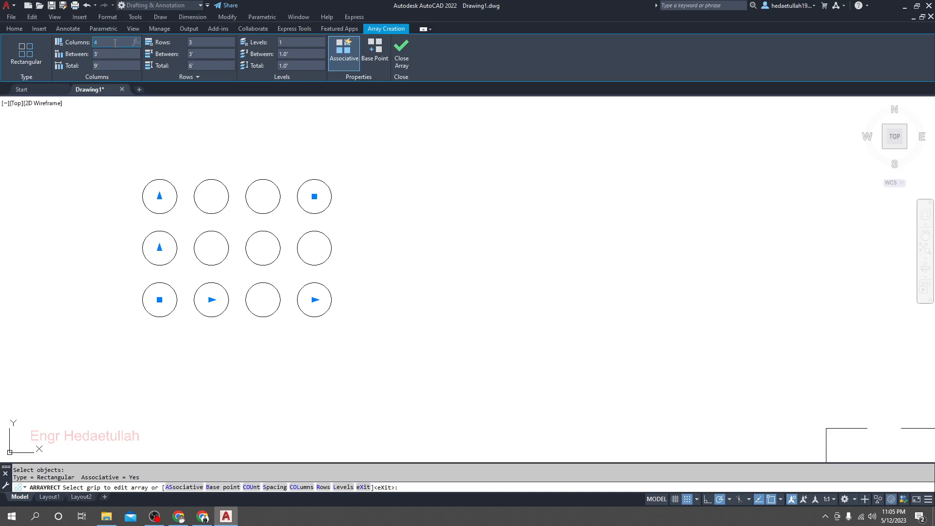
drag(117, 43, 76, 43)
click(314, 300)
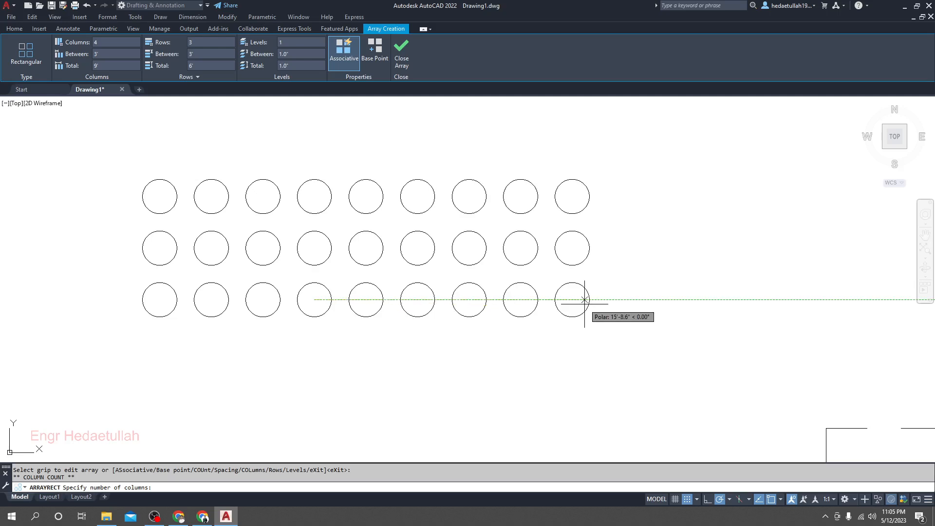
key(Escape)
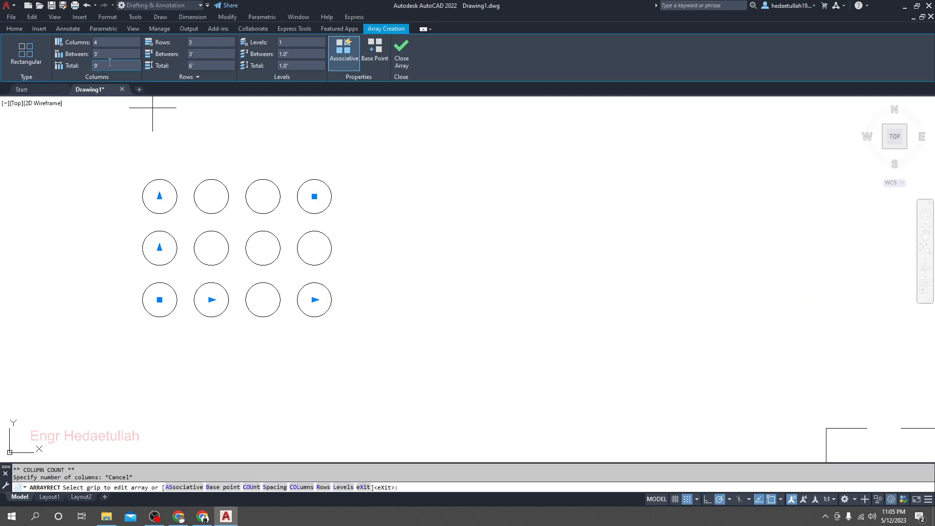
Set the rectangular array to 6 columns and 5 rows
click(96, 42)
key(Return)
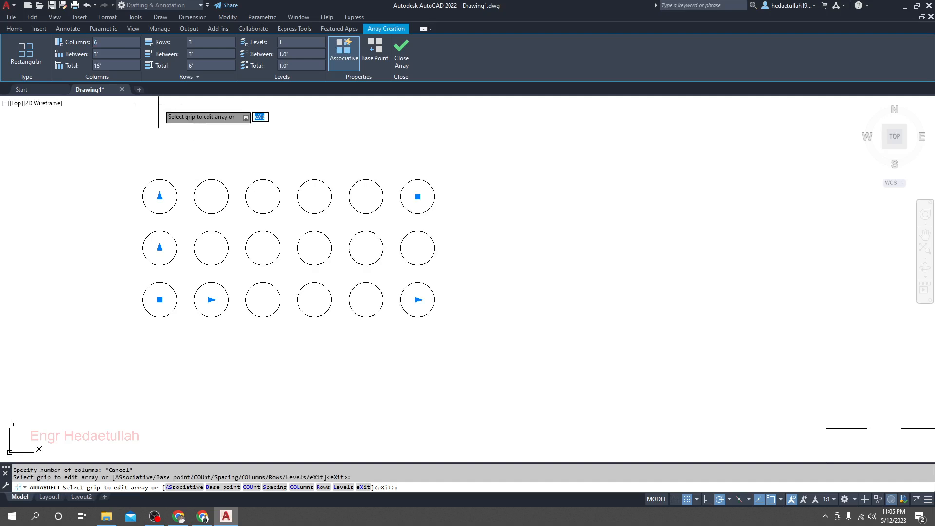
click(194, 41)
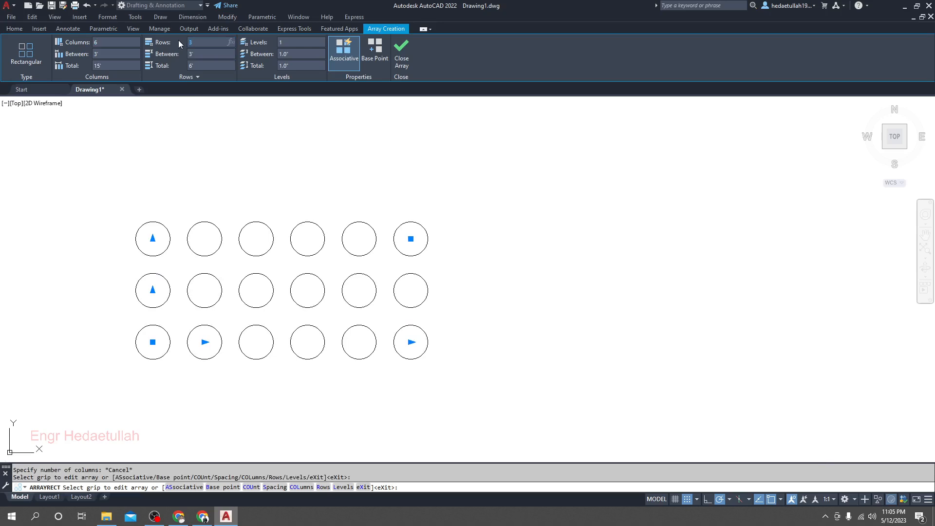
text(5)
key(Return)
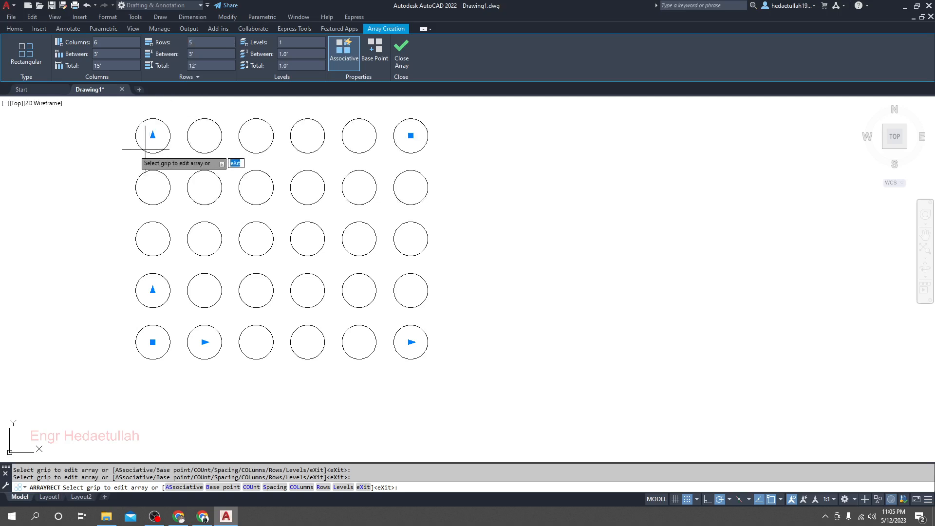
middle_drag(125, 151, 125, 188)
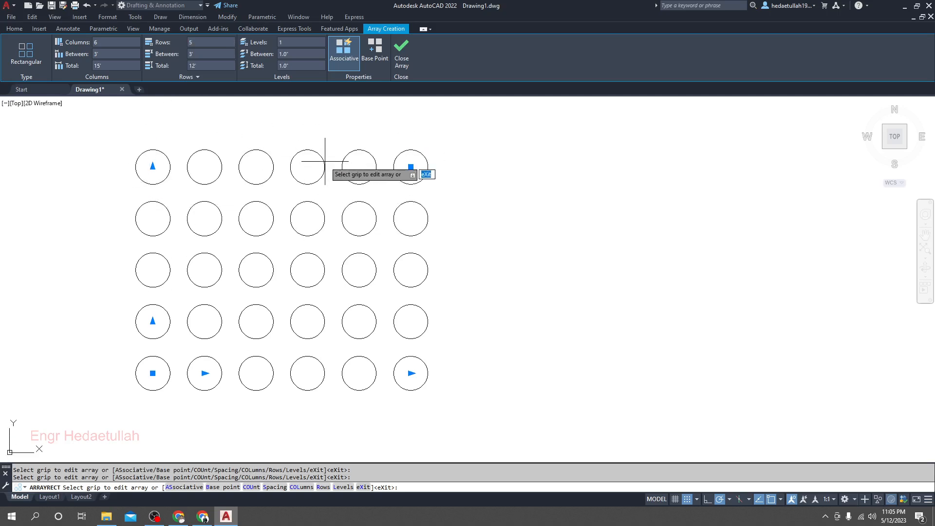
Set the spacing between columns to 2', and change the total column distance to 20 inches
click(109, 65)
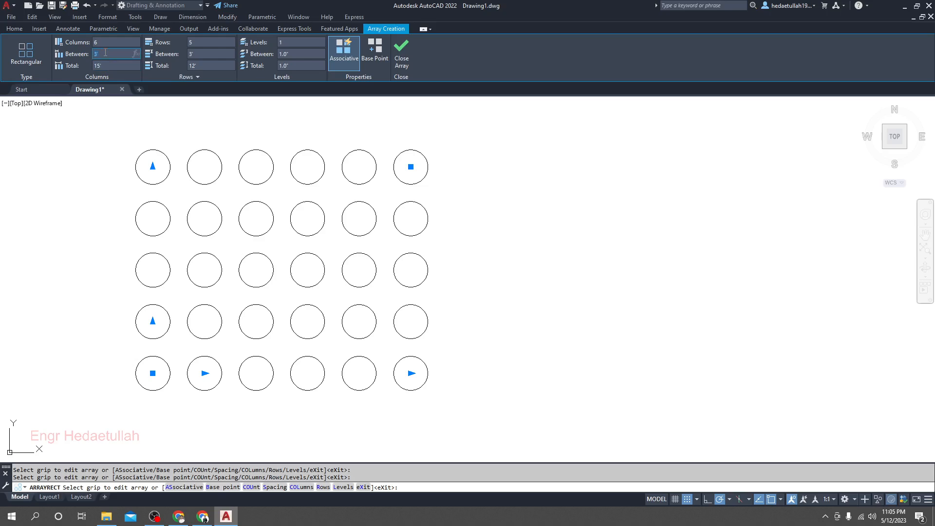
click(108, 65)
click(110, 53)
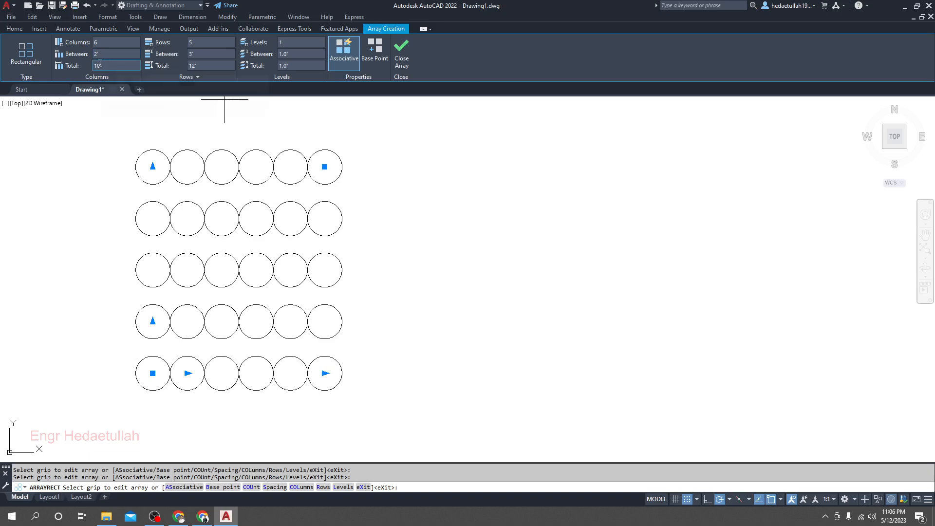
click(111, 65)
key(Return)
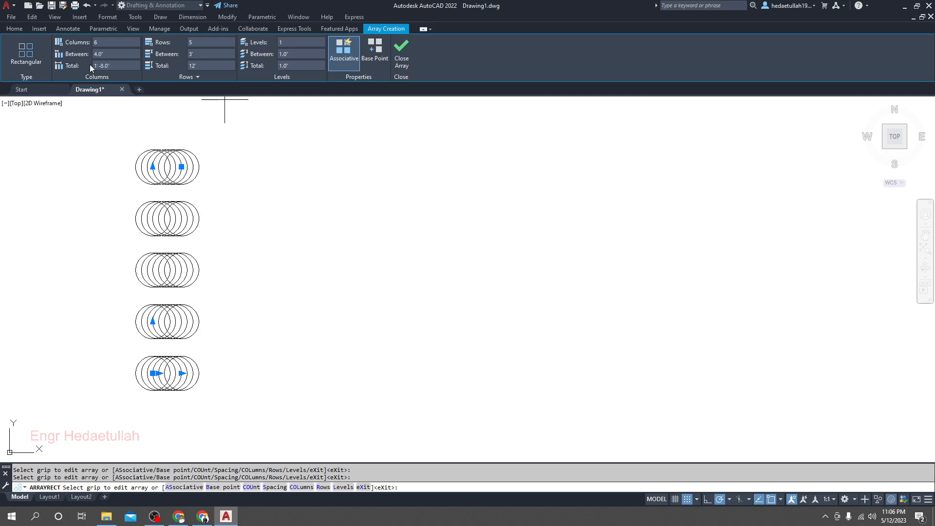
Set the total distance across the array's columns to 20'
click(115, 68)
text(20')
key(Return)
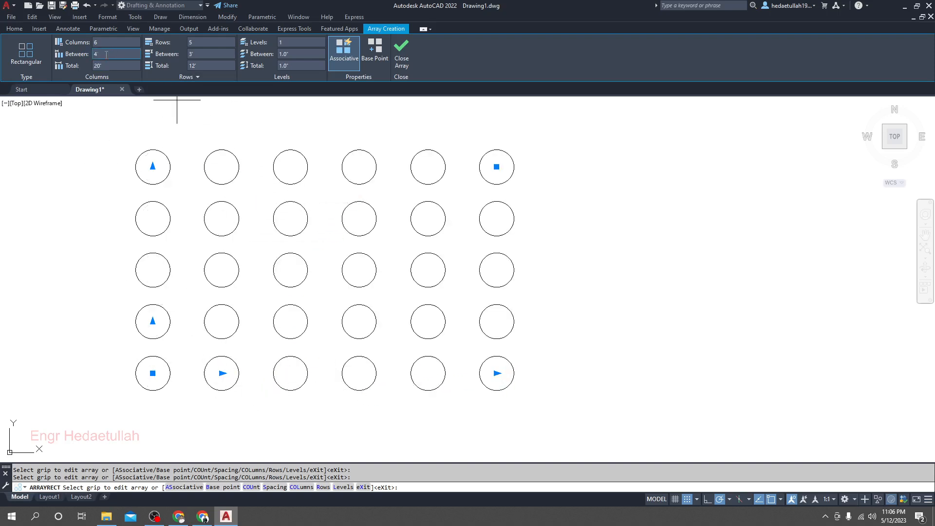
click(114, 67)
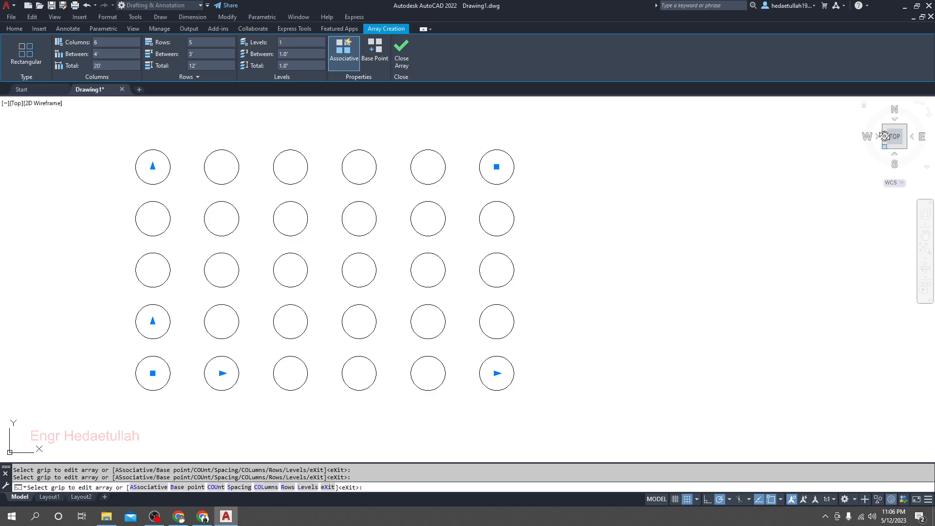
Set the number of levels in the circle array to 3
mouse_move(884, 149)
mouse_down()
mouse_move(892, 464)
mouse_move(920, 129)
mouse_move(932, 127)
mouse_move(891, 112)
mouse_move(908, 112)
mouse_move(892, 133)
mouse_move(893, 113)
mouse_move(906, 119)
mouse_up()
click(300, 42)
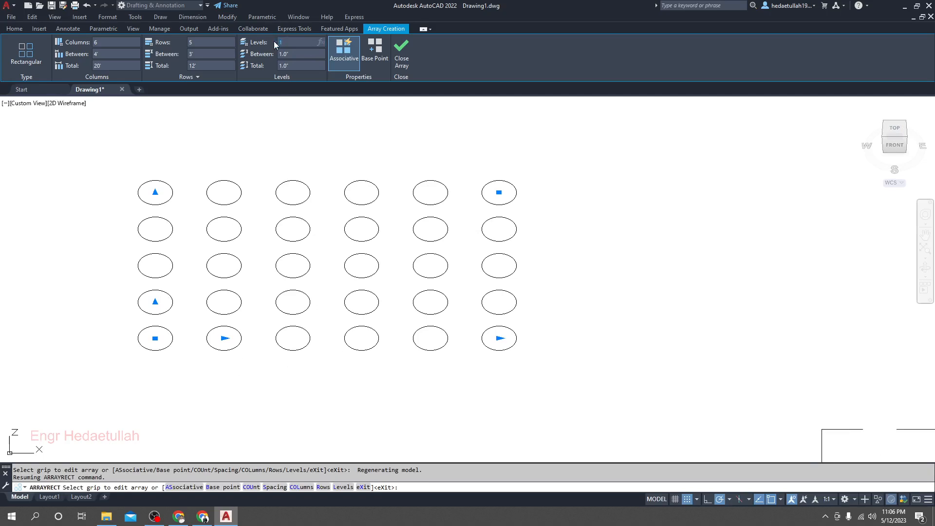
text(3)
key(Return)
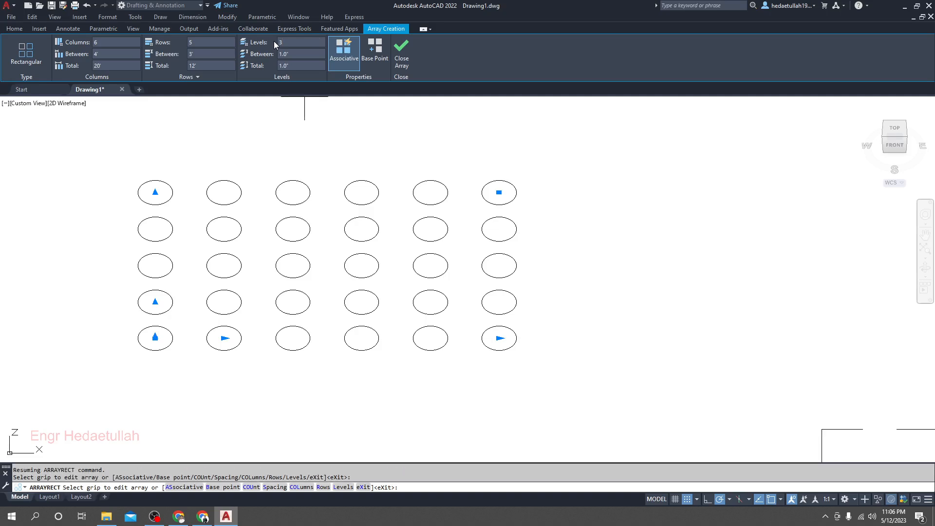
Space the array's levels 3' apart over a total height of 6'
scroll(225, 209, up, 6)
scroll(230, 184, up, 3)
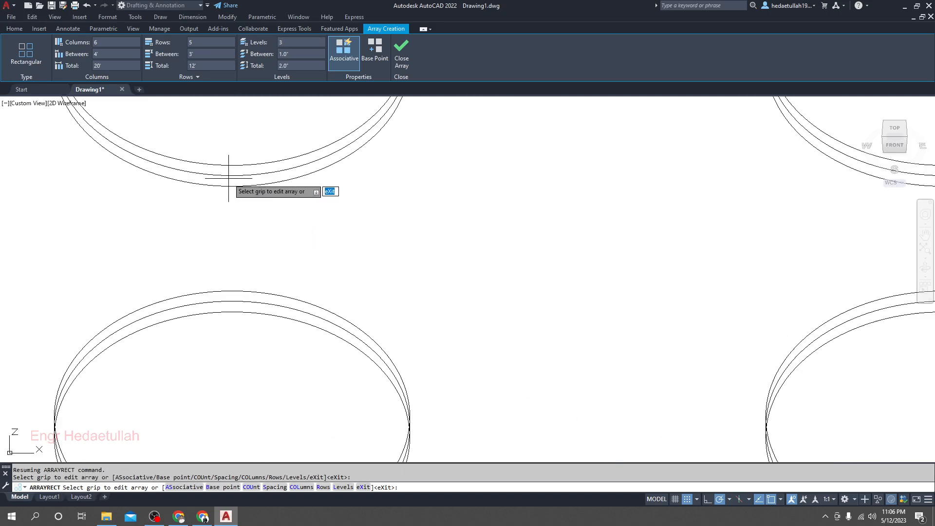
scroll(235, 180, down, 9)
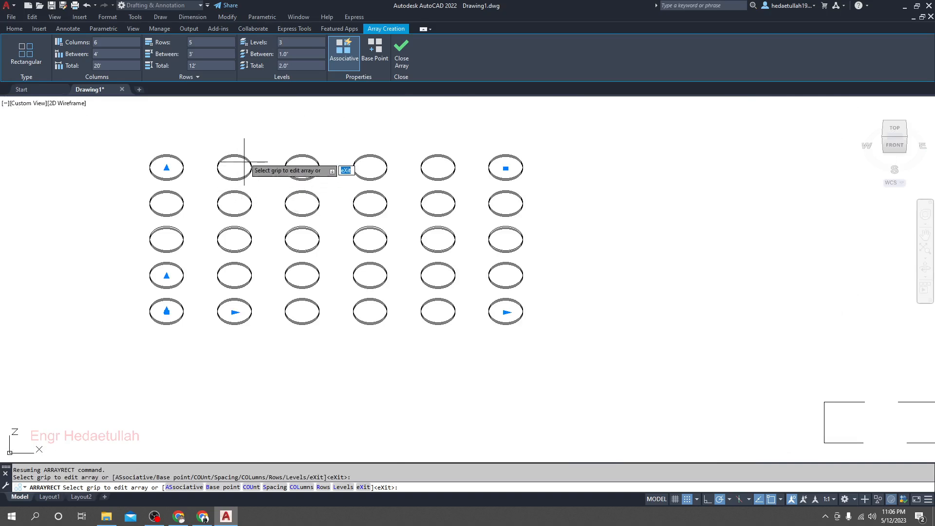
click(299, 54)
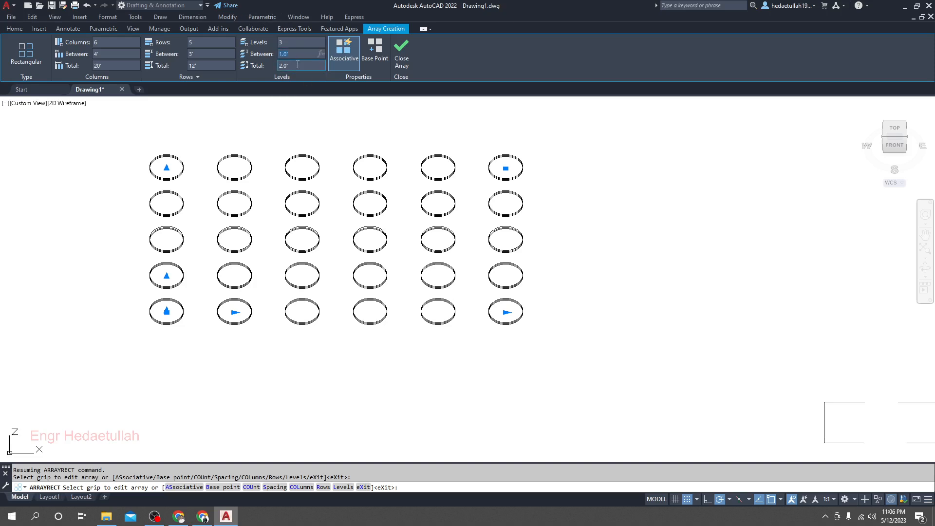
click(266, 65)
key(Return)
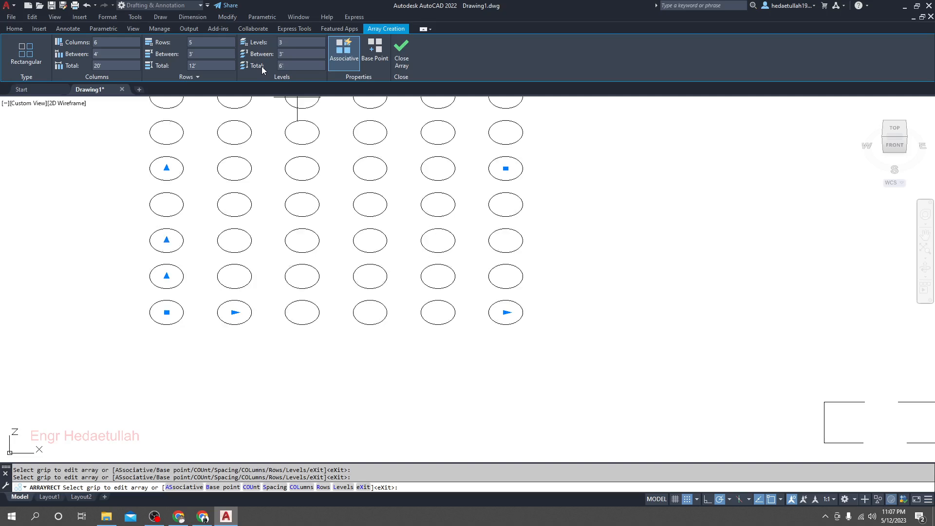
Examine the stacked levels of the circle array from the front, from the top and from a tilted view
scroll(282, 304, down, 2)
scroll(298, 303, down, 2)
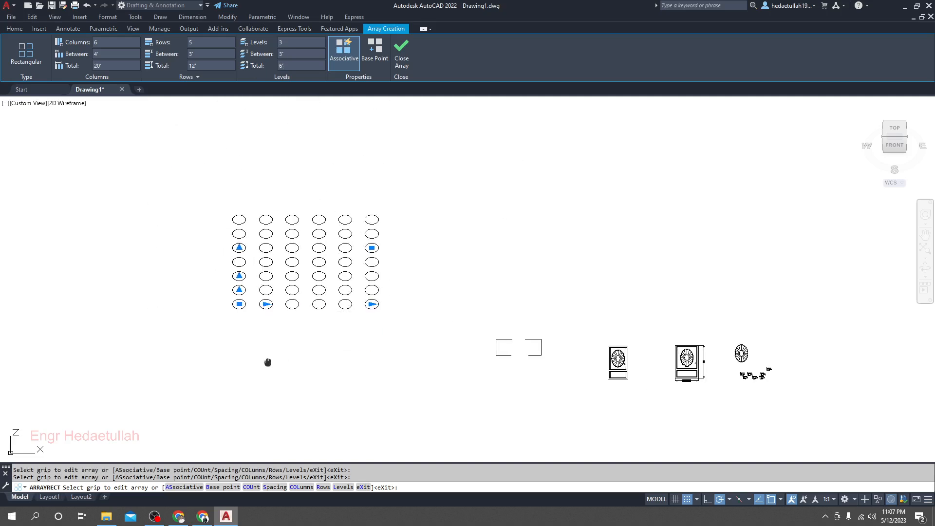
click(895, 146)
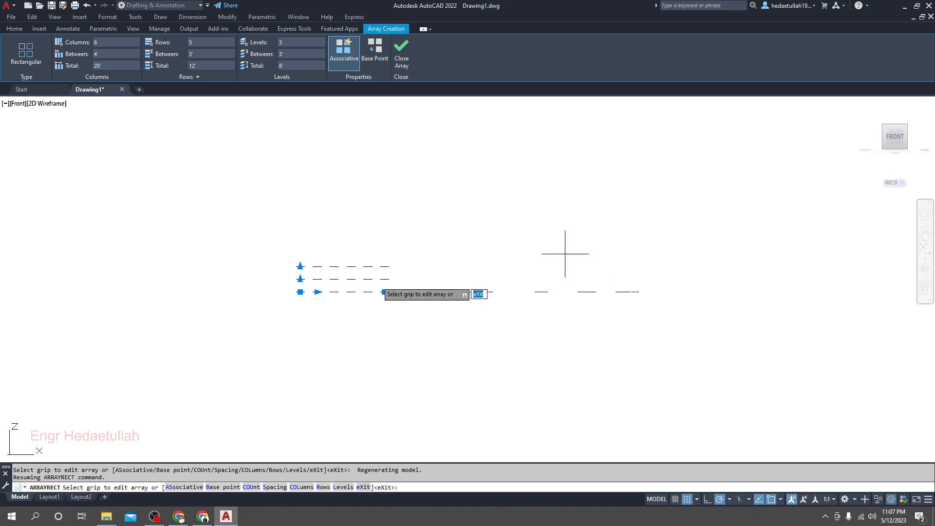
scroll(344, 271, up, 4)
scroll(321, 375, down, 2)
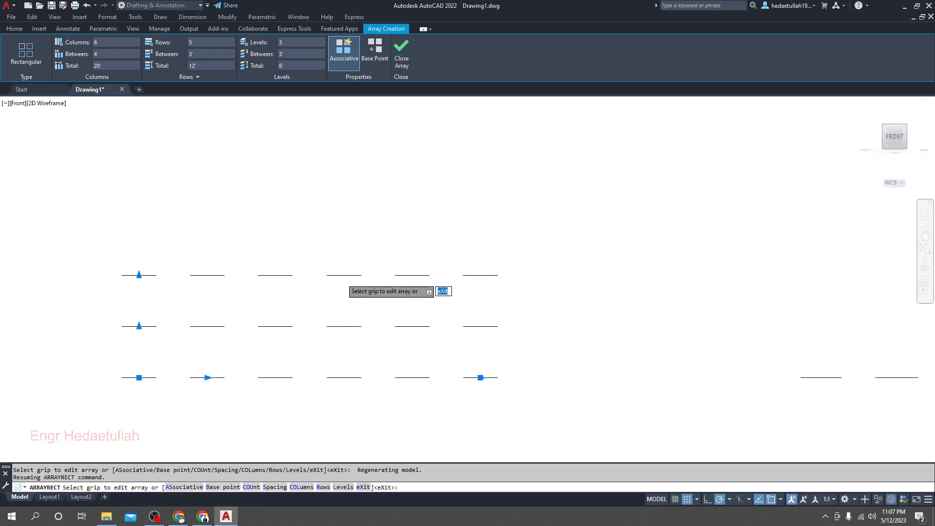
scroll(345, 282, down, 2)
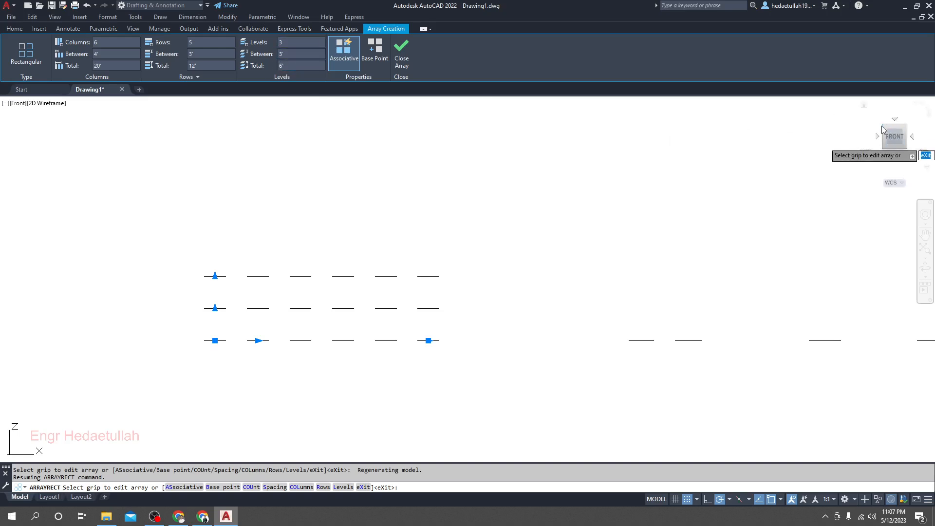
mouse_move(884, 130)
mouse_down()
mouse_move(887, 154)
mouse_move(881, 125)
mouse_move(898, 133)
mouse_up()
click(899, 132)
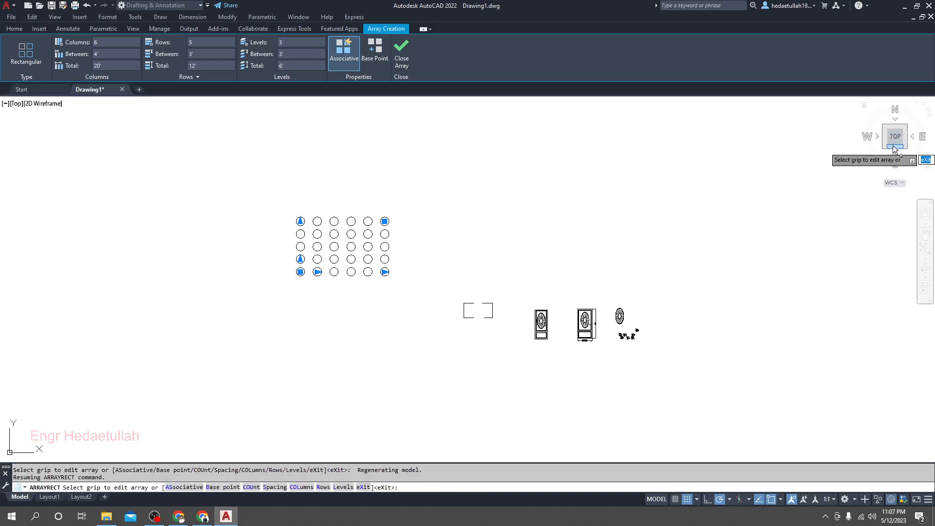
drag(893, 132, 893, 134)
mouse_move(894, 120)
mouse_down()
mouse_move(893, 100)
mouse_move(898, 137)
mouse_up()
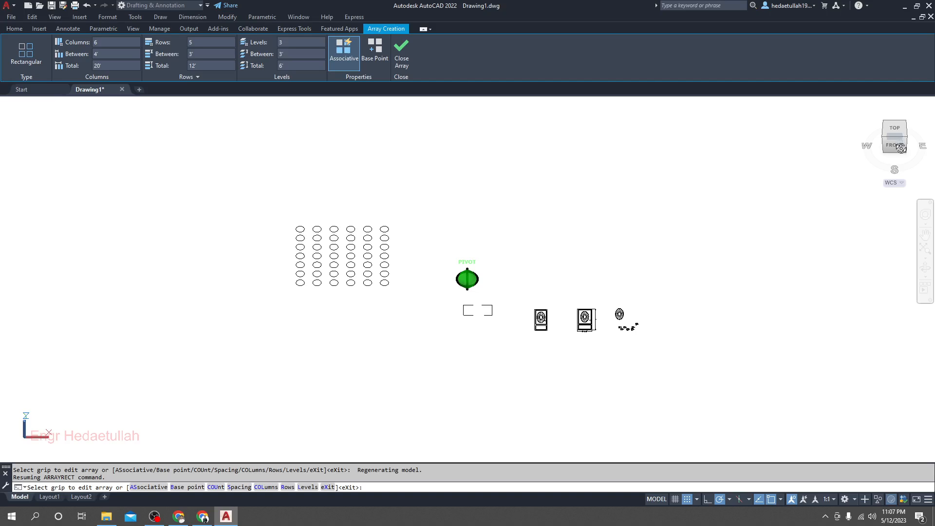
scroll(374, 219, up, 6)
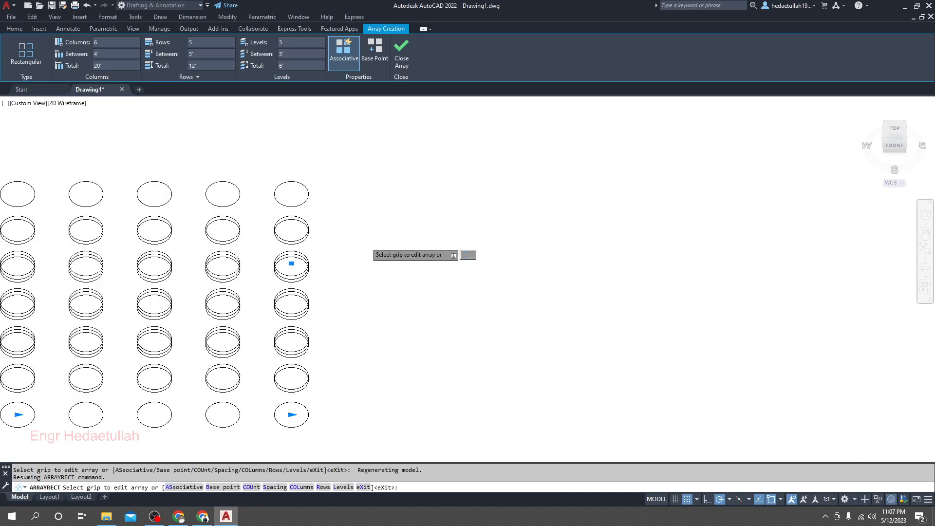
scroll(283, 229, up, 5)
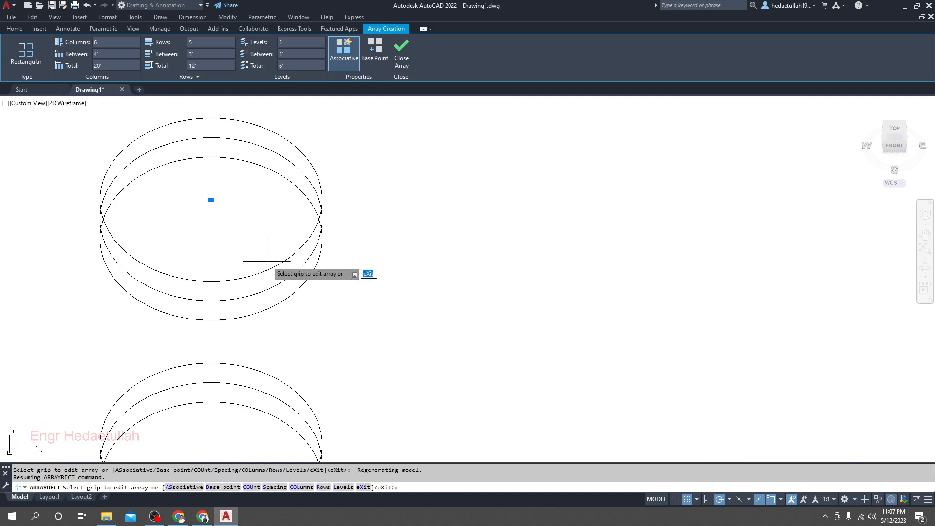
Return the tilted drawing to the top view and finish the rectangular array of circles
scroll(269, 296, down, 6)
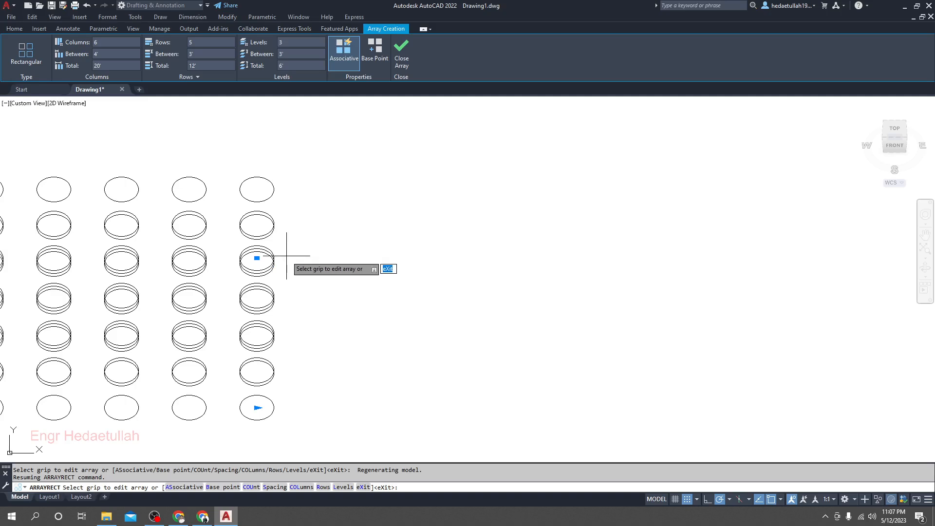
scroll(286, 255, down, 3)
middle_drag(282, 261, 417, 240)
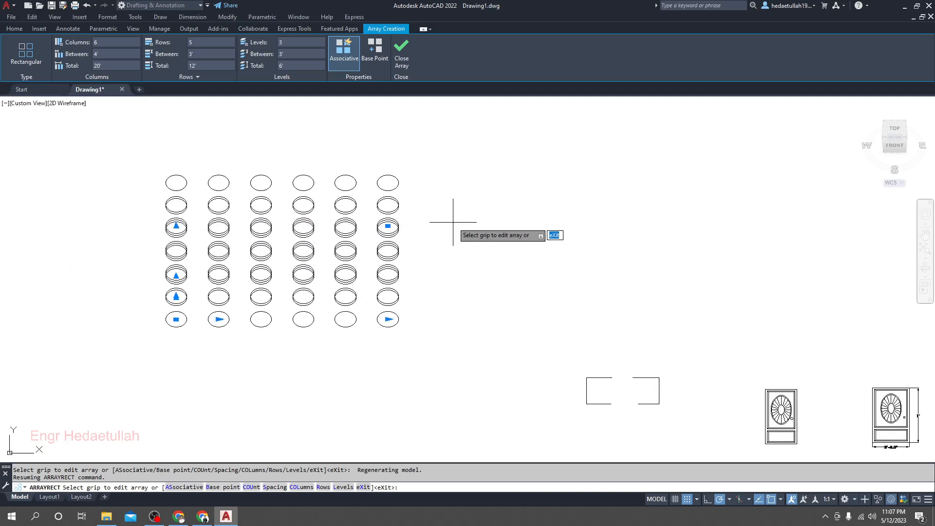
click(899, 128)
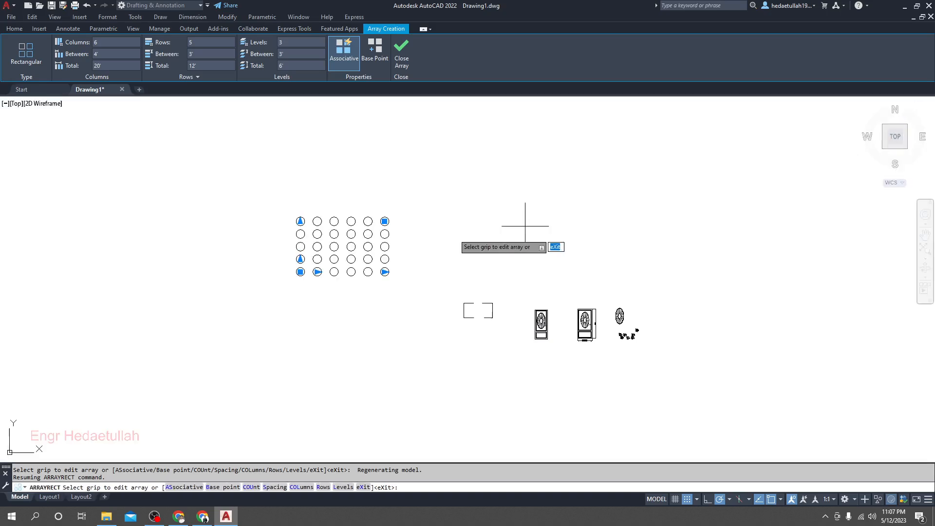
scroll(362, 209, up, 5)
key(Escape)
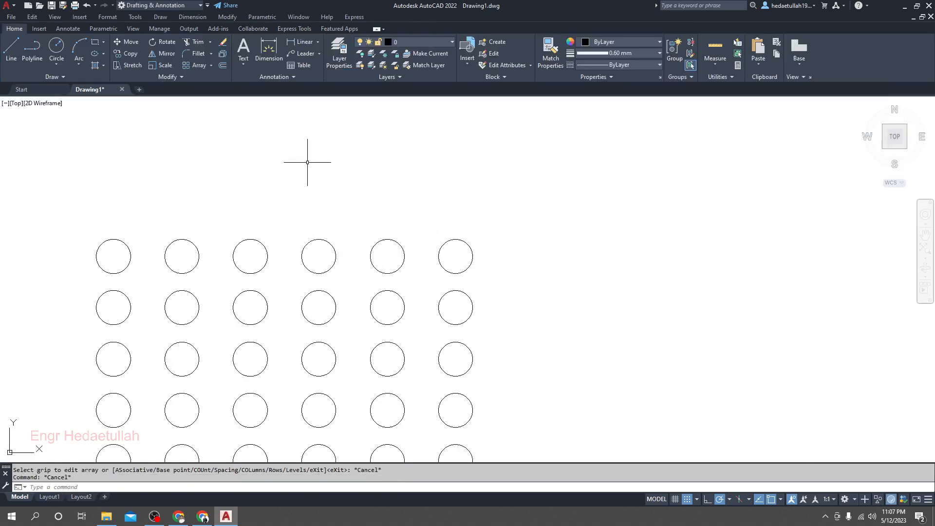
Reopen the finished circle array for editing and set its number of levels to 1
click(304, 246)
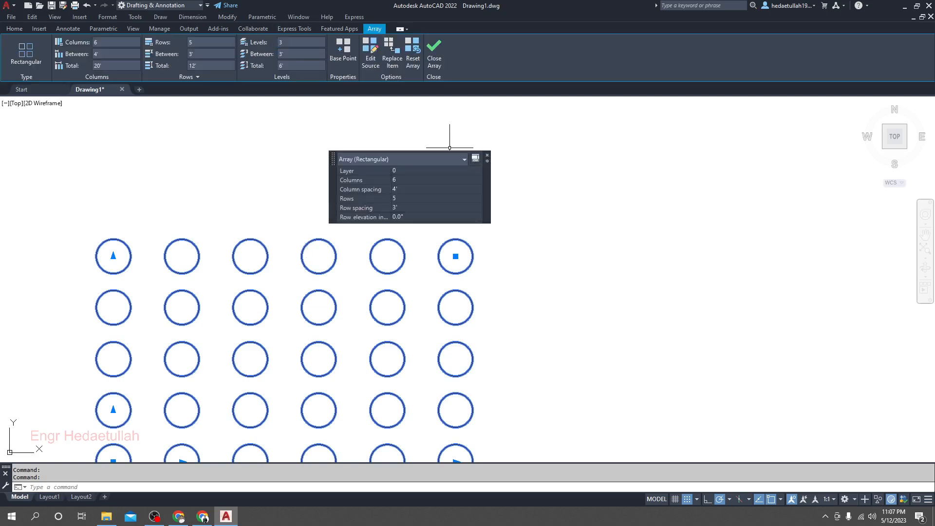
click(488, 156)
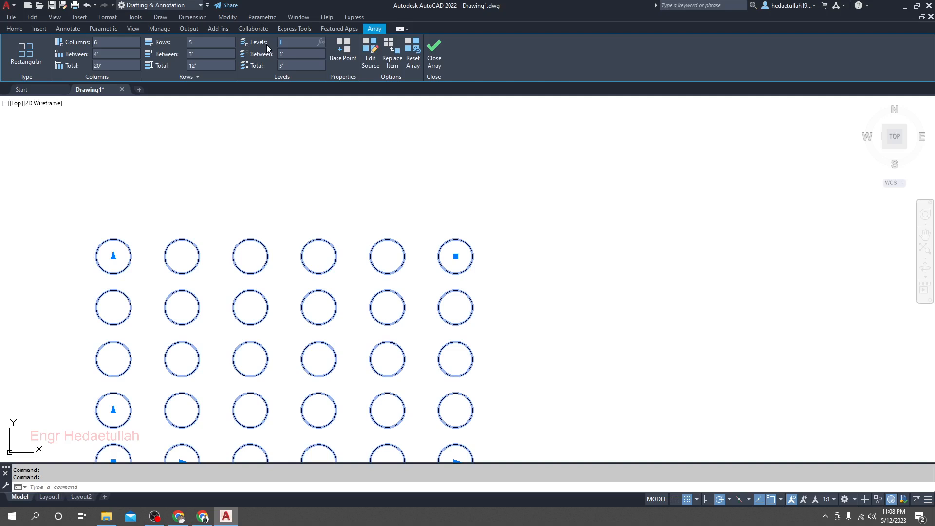
click(319, 149)
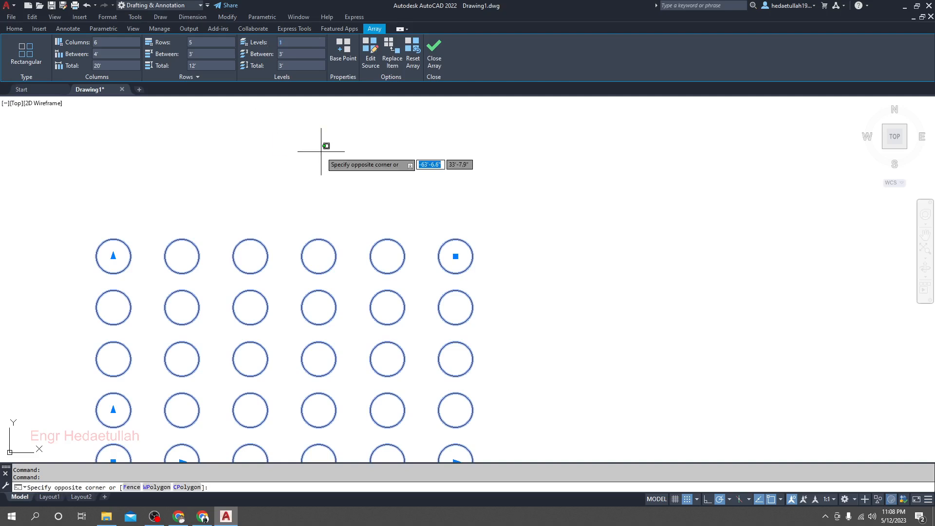
key(Escape)
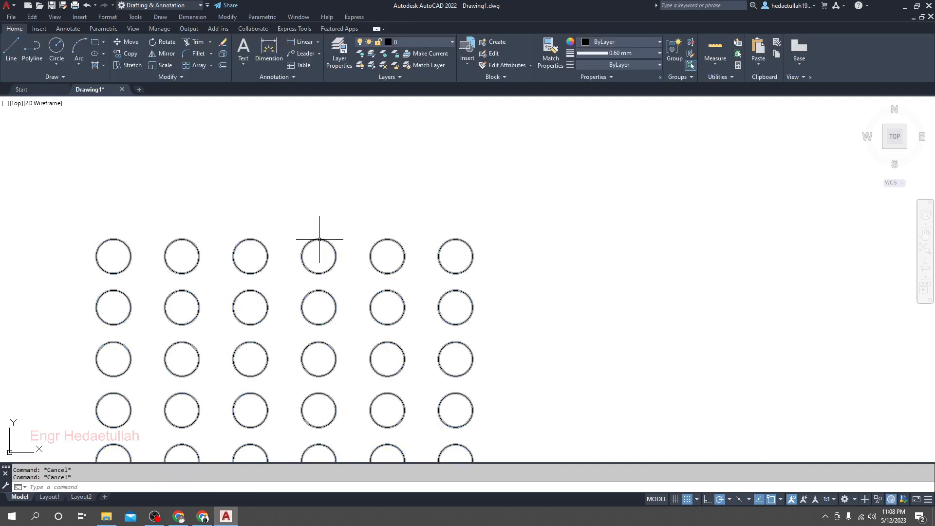
Select the circle array again to review its column, row and level settings, and clear the selection
click(319, 237)
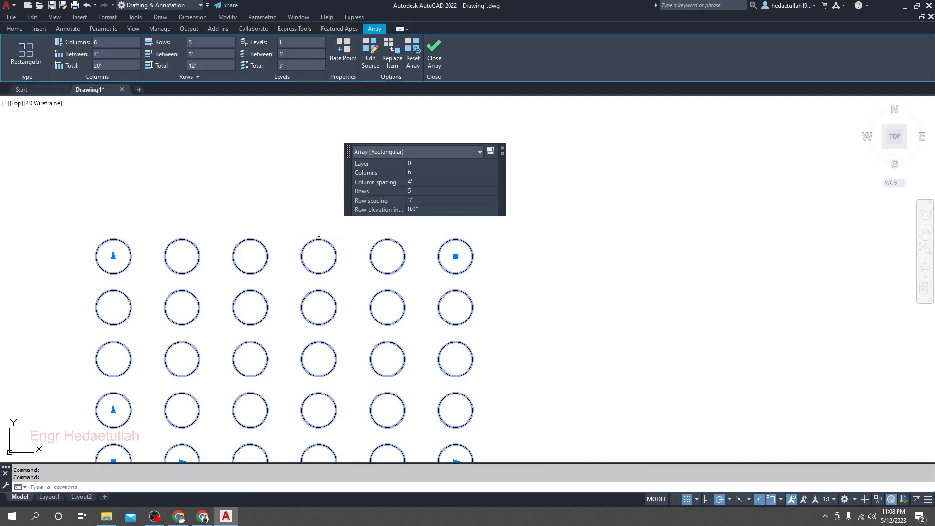
click(502, 151)
scroll(389, 157, down, 3)
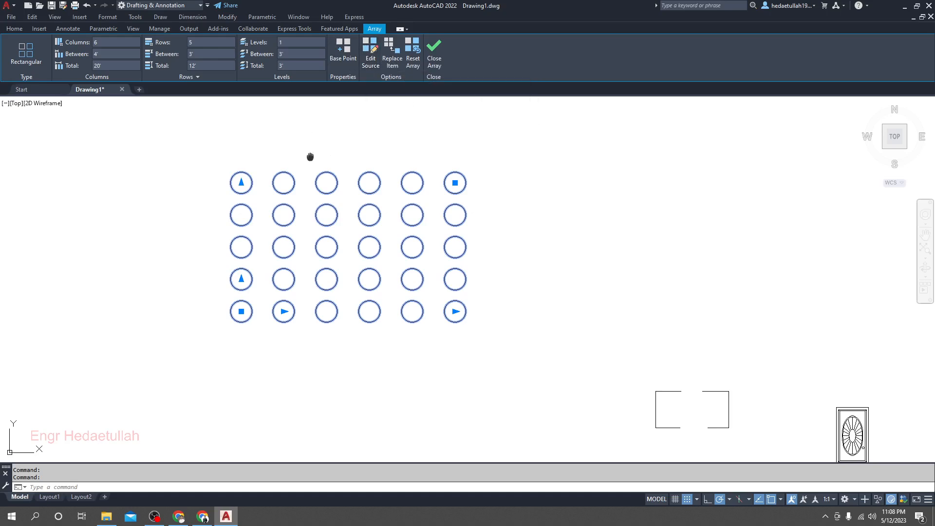
middle_drag(310, 157, 286, 152)
key(Escape)
key(Escape)
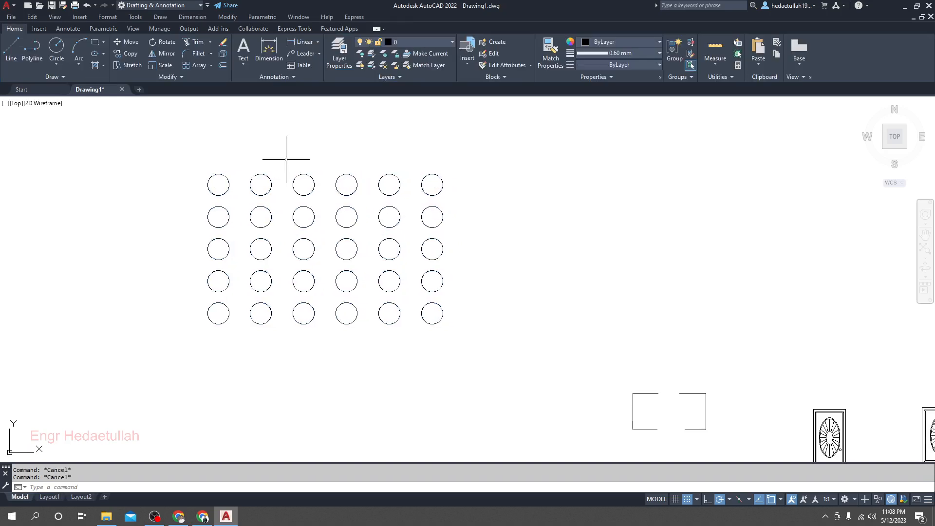
scroll(274, 195, down, 2)
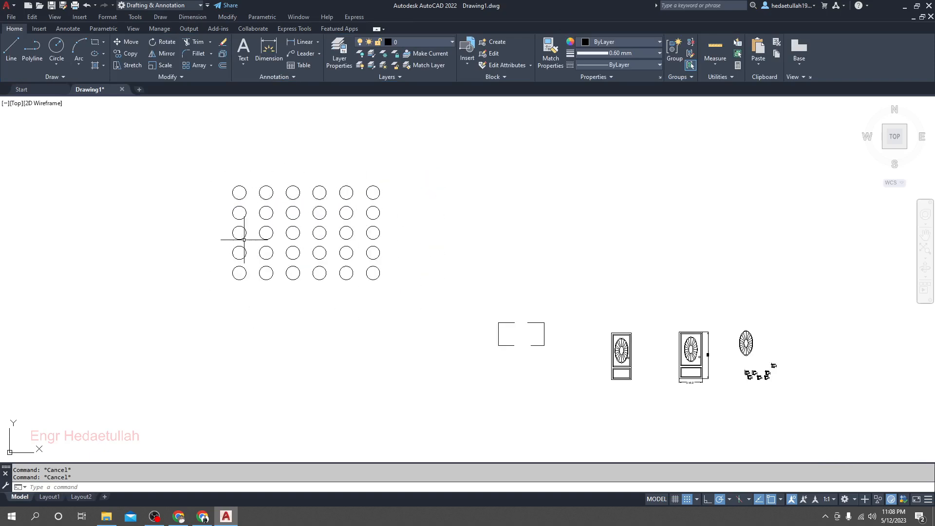
middle_drag(269, 240, 252, 257)
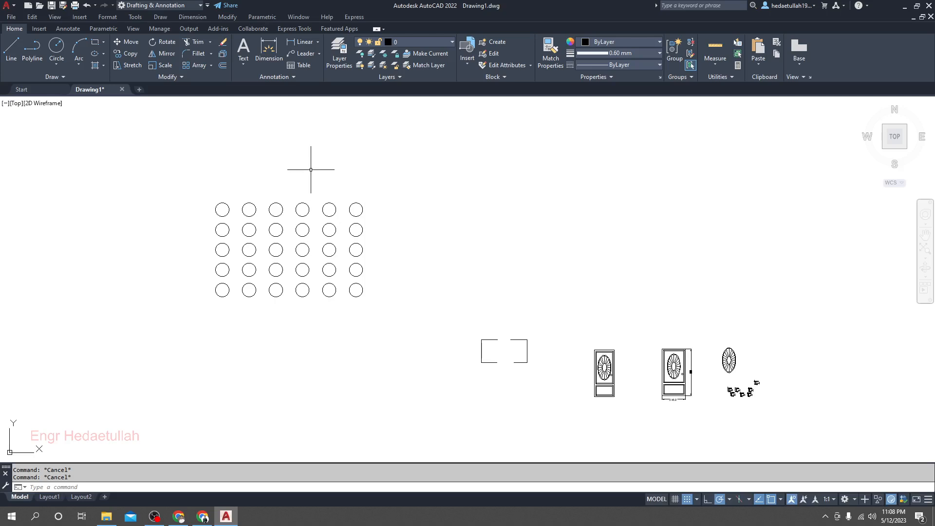
middle_drag(311, 170, 243, 168)
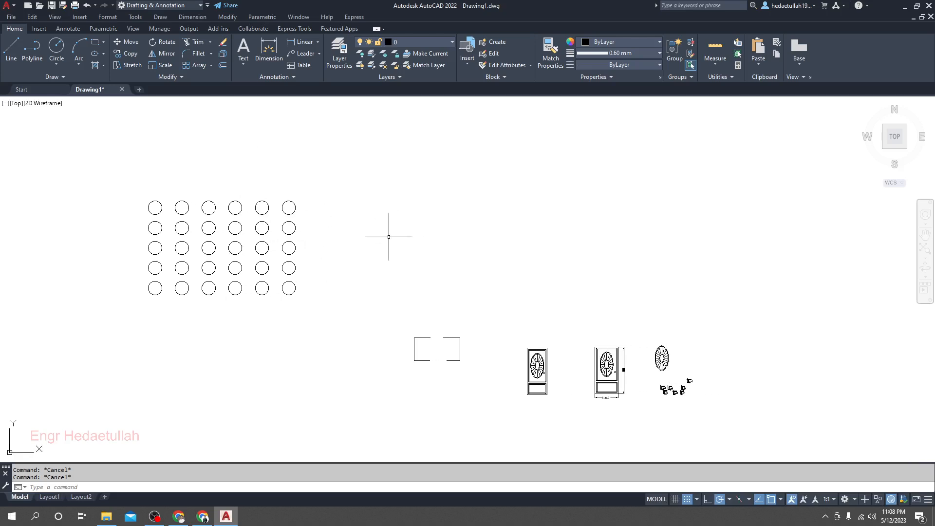